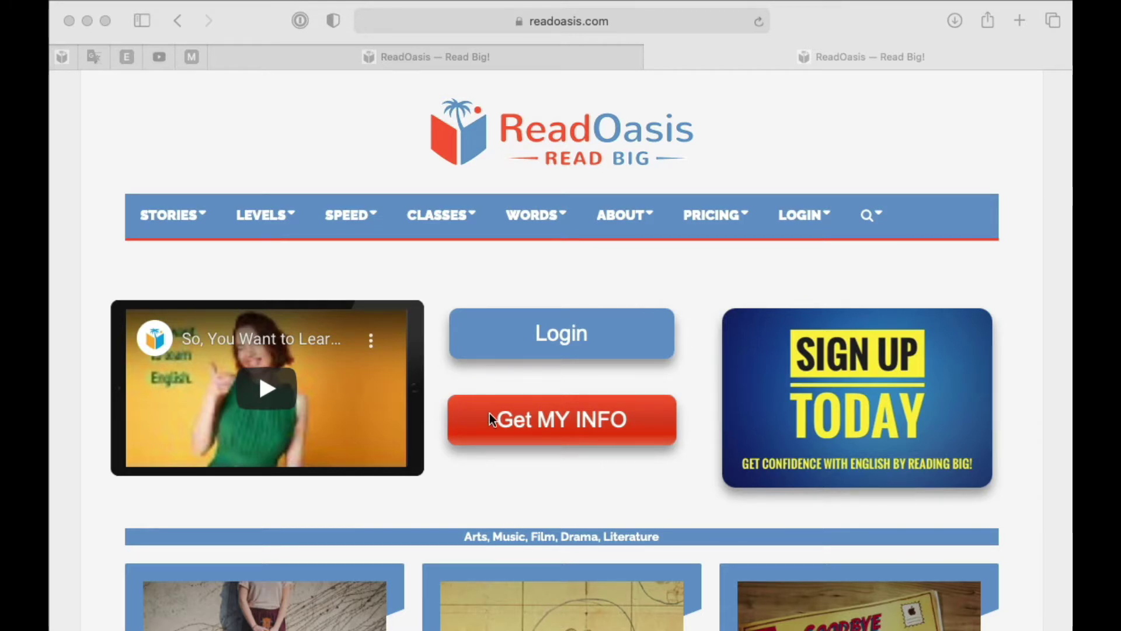
Open the teacher's My Classes list from the ReadOasis home page.
click(623, 264)
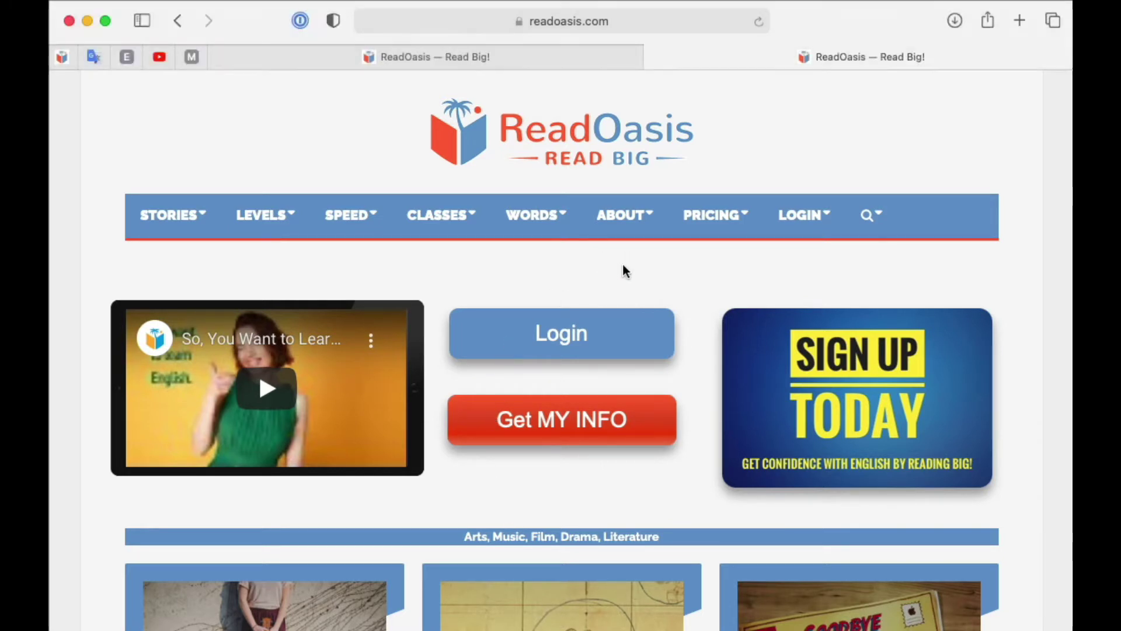
right_click(584, 318)
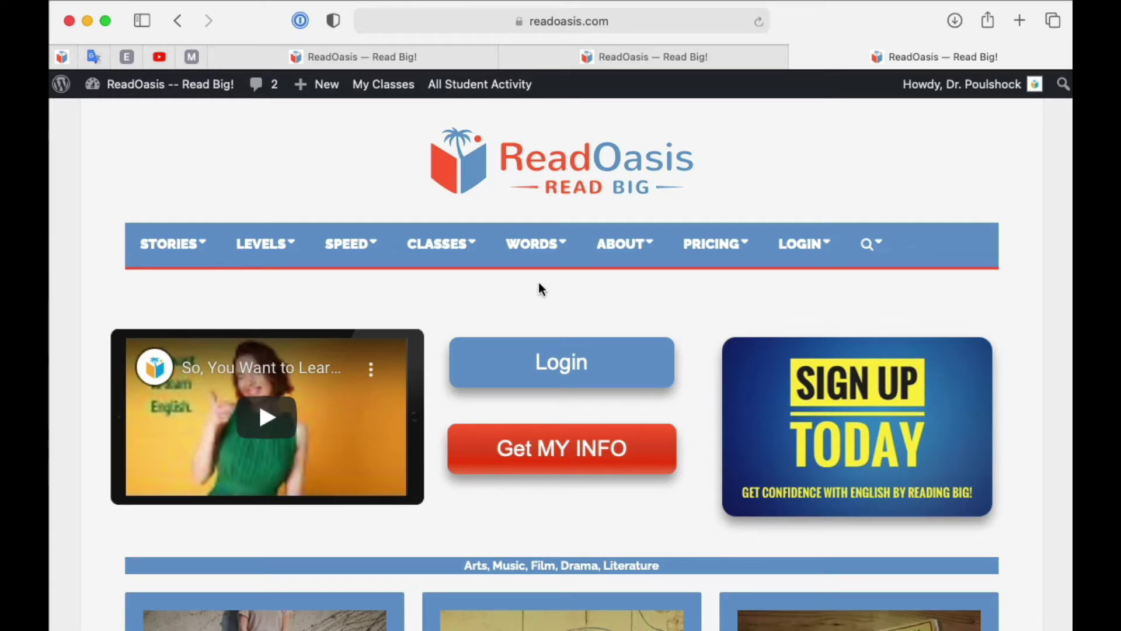
click(388, 87)
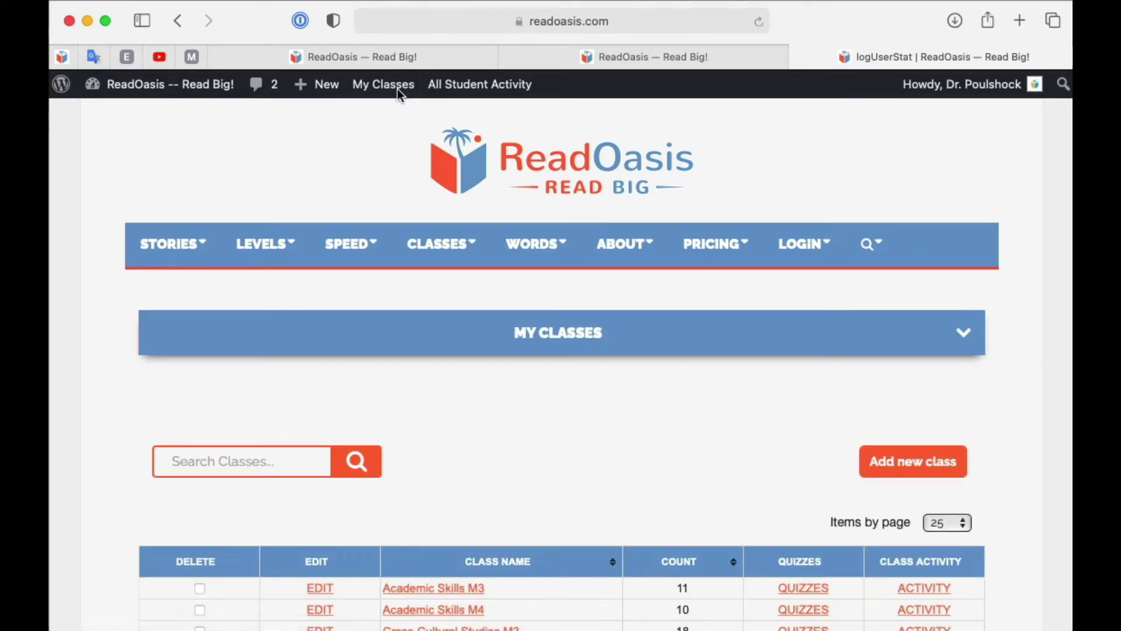
scroll(588, 405, down, 3)
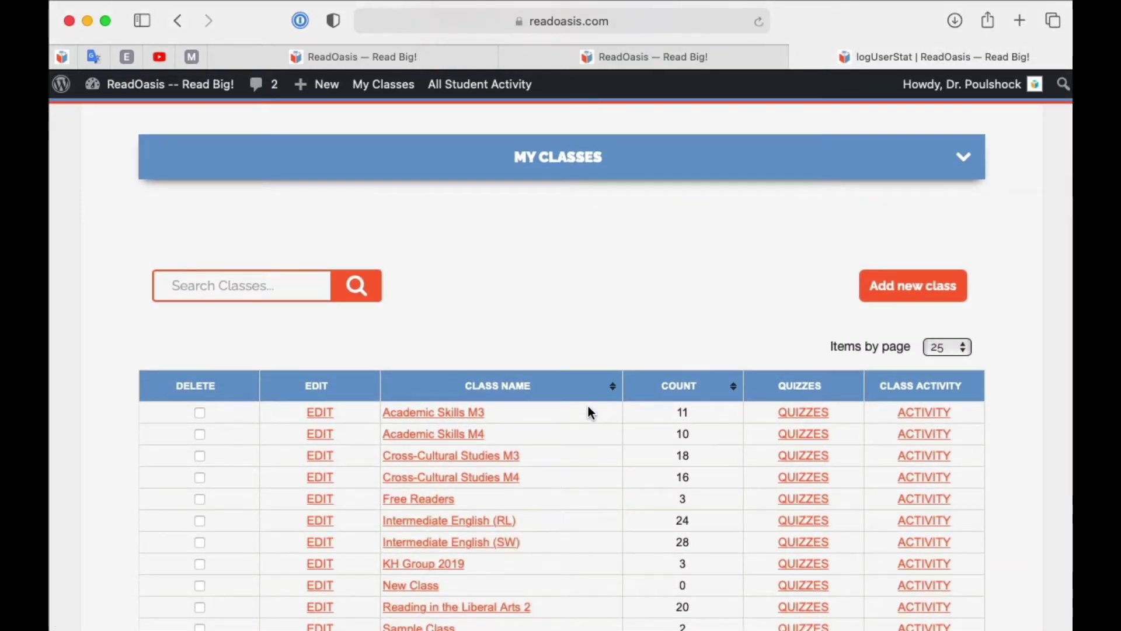
scroll(588, 409, down, 2)
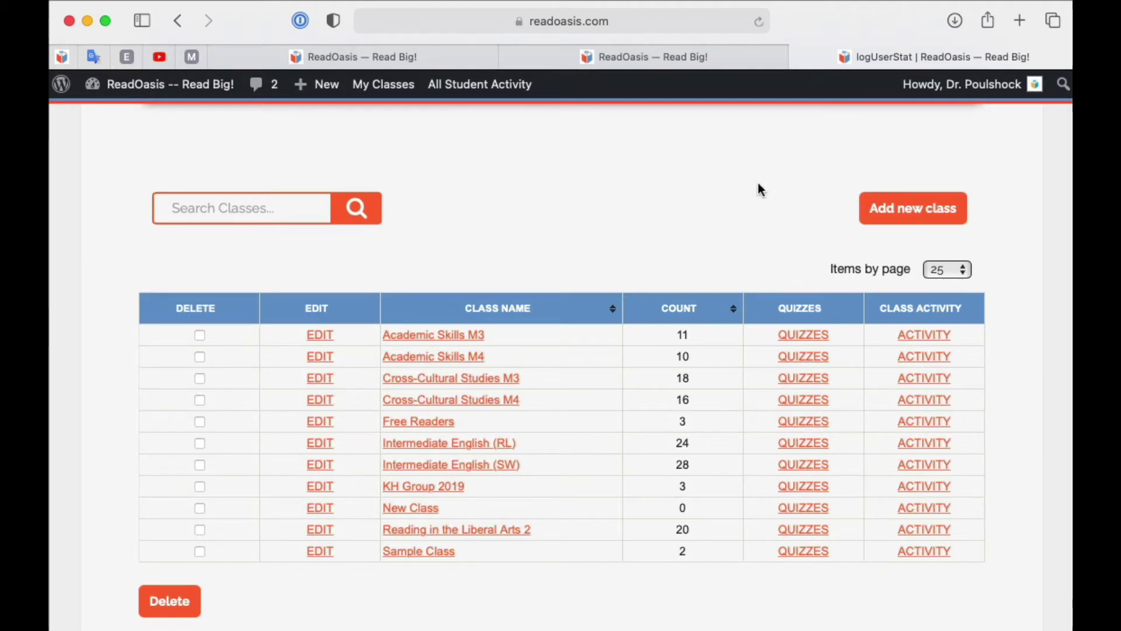
Create a class named New Class with the teacher's name as its description, and confirm adding it.
click(926, 206)
click(491, 437)
text(New Class)
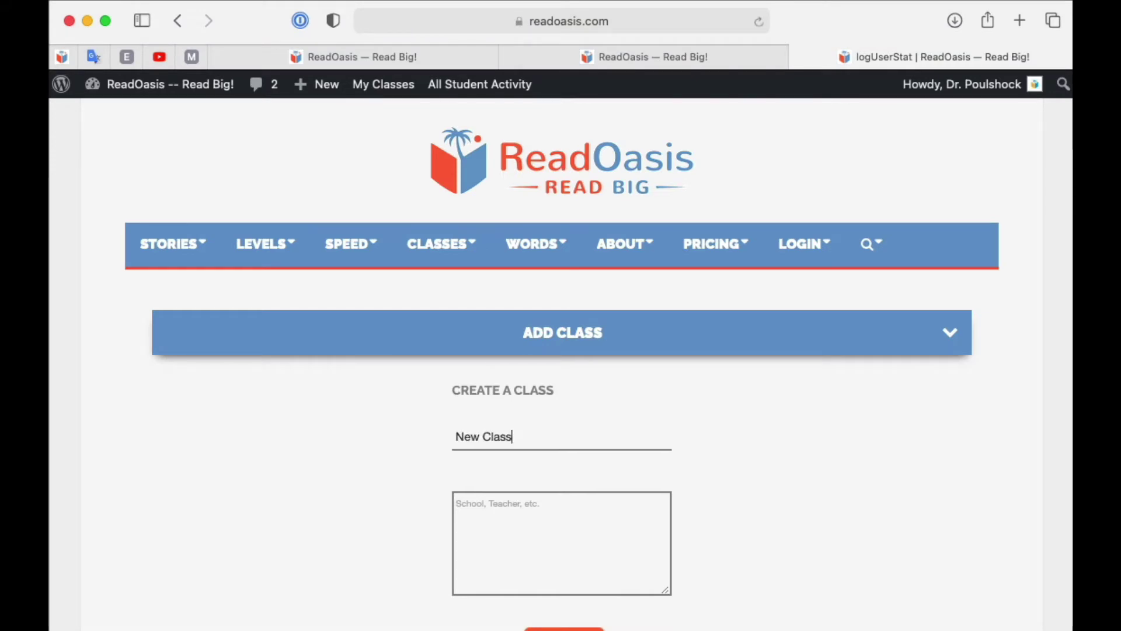
click(493, 515)
text(Professor Jones)
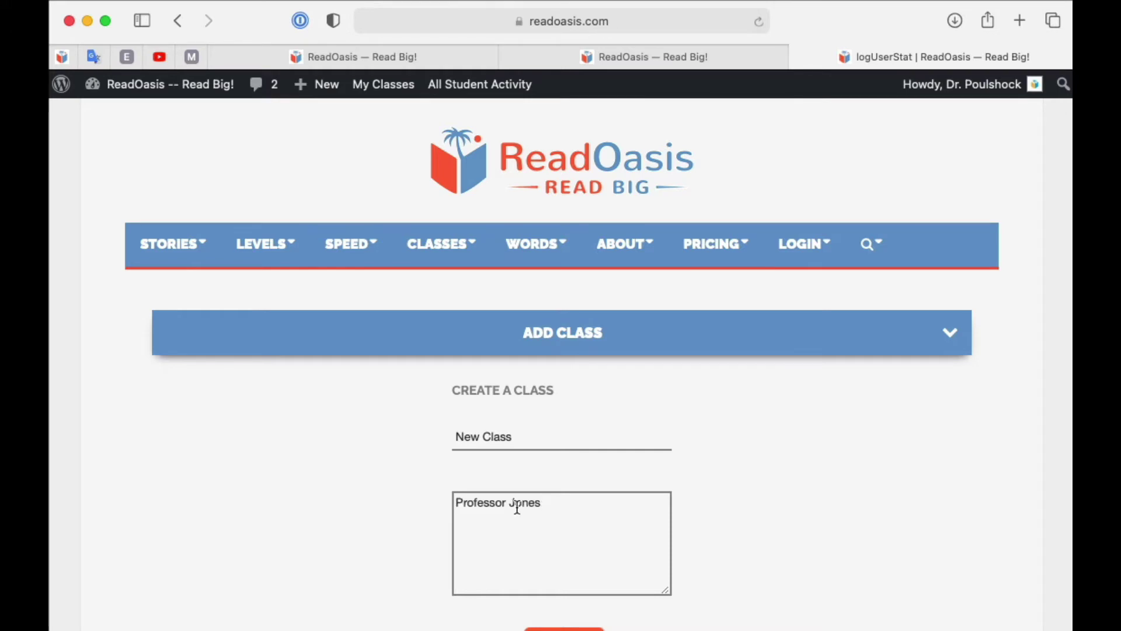
scroll(693, 518, down, 2)
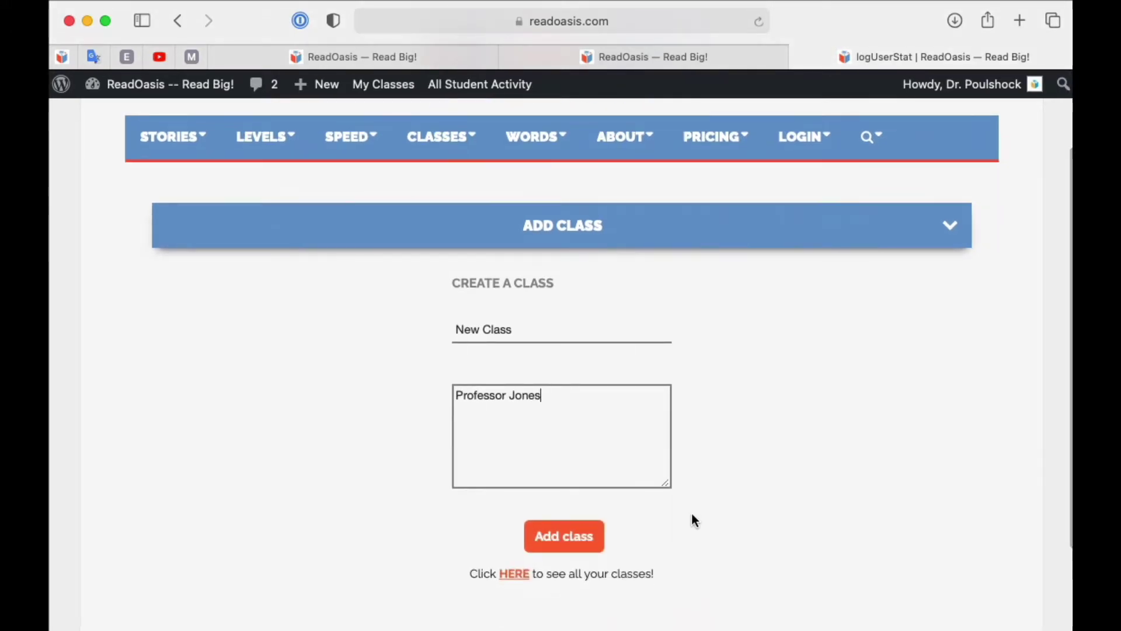
click(581, 547)
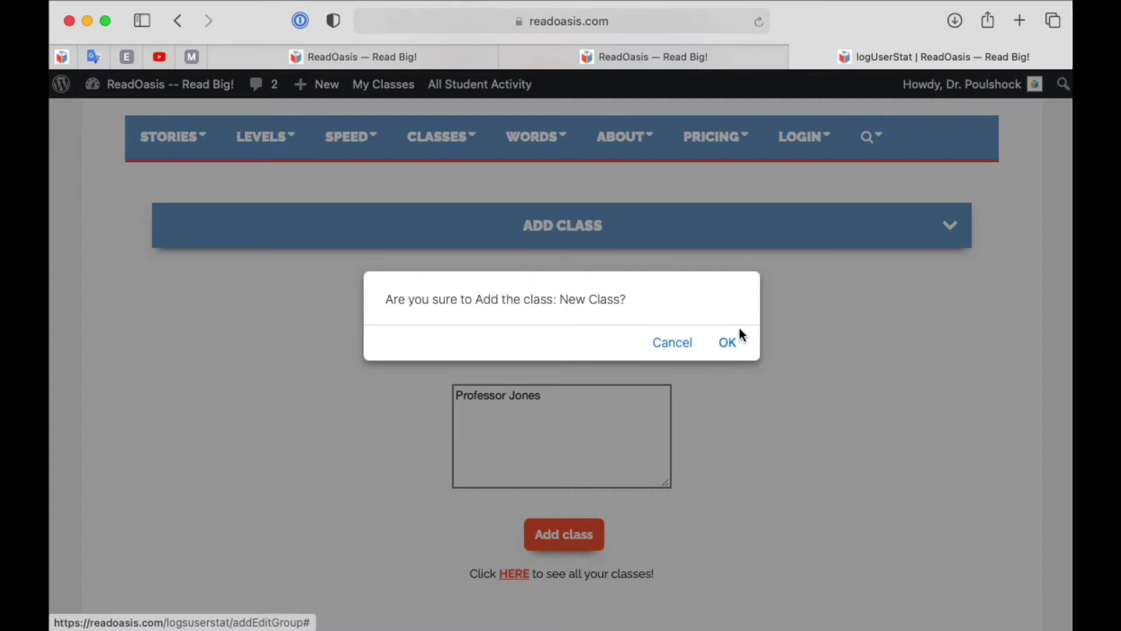
click(729, 345)
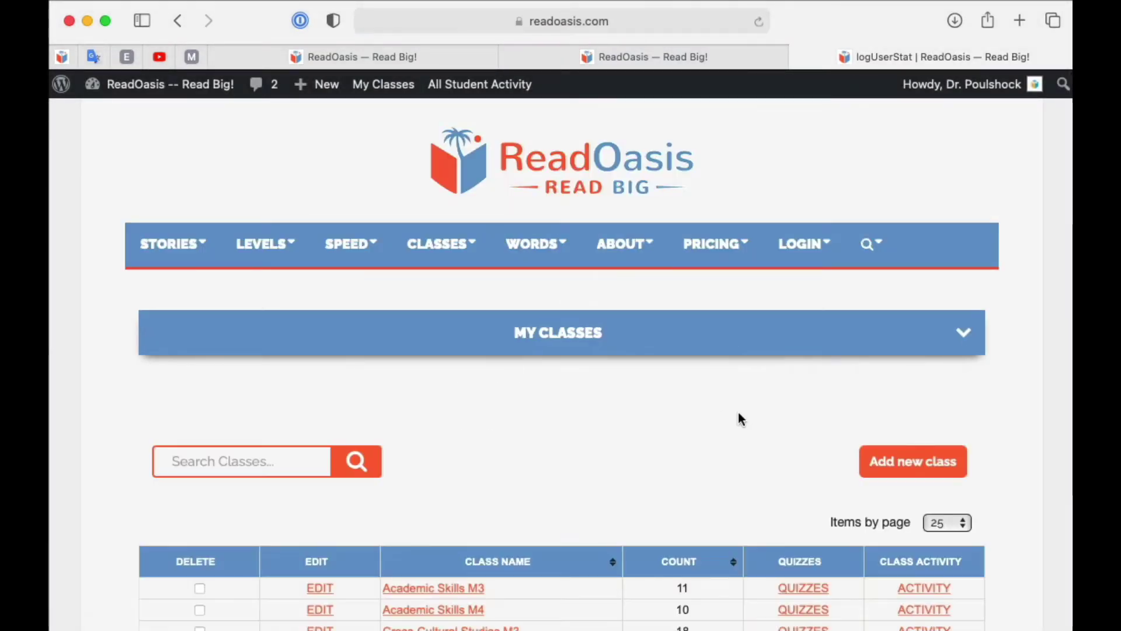
Open the student page of New Class and highlight the link for students to join the class.
scroll(481, 343, down, 5)
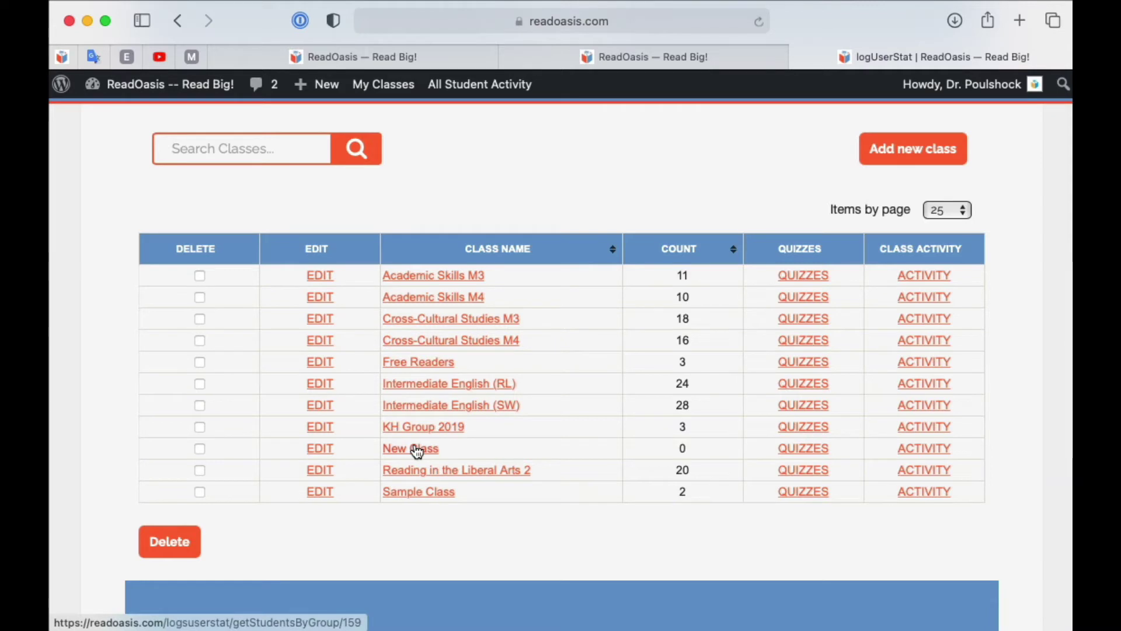
click(417, 450)
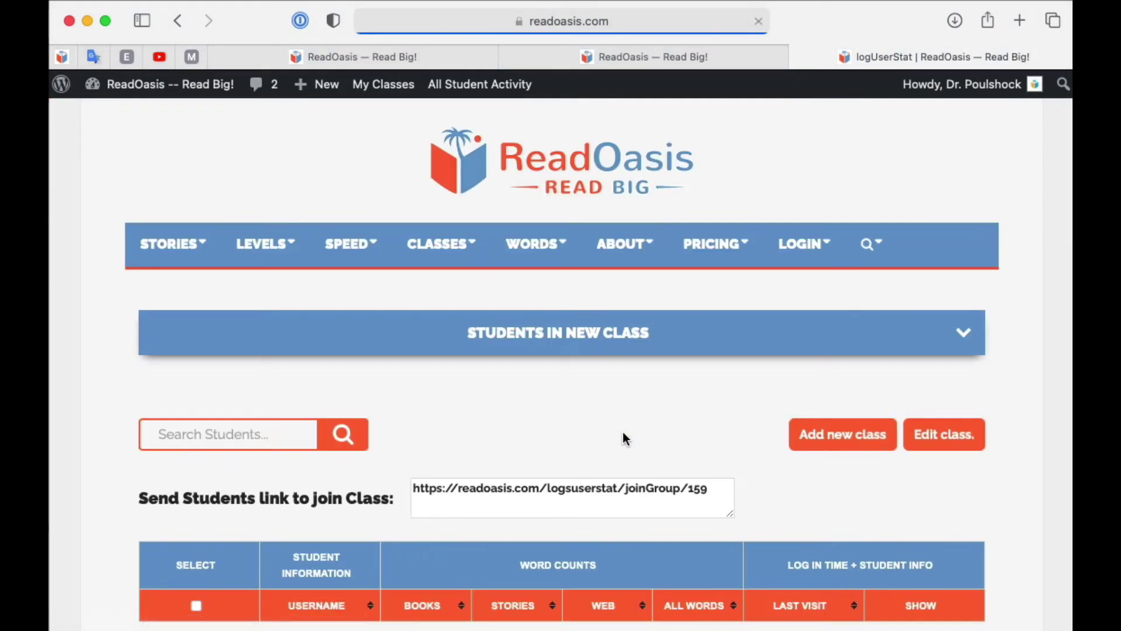
scroll(618, 403, down, 3)
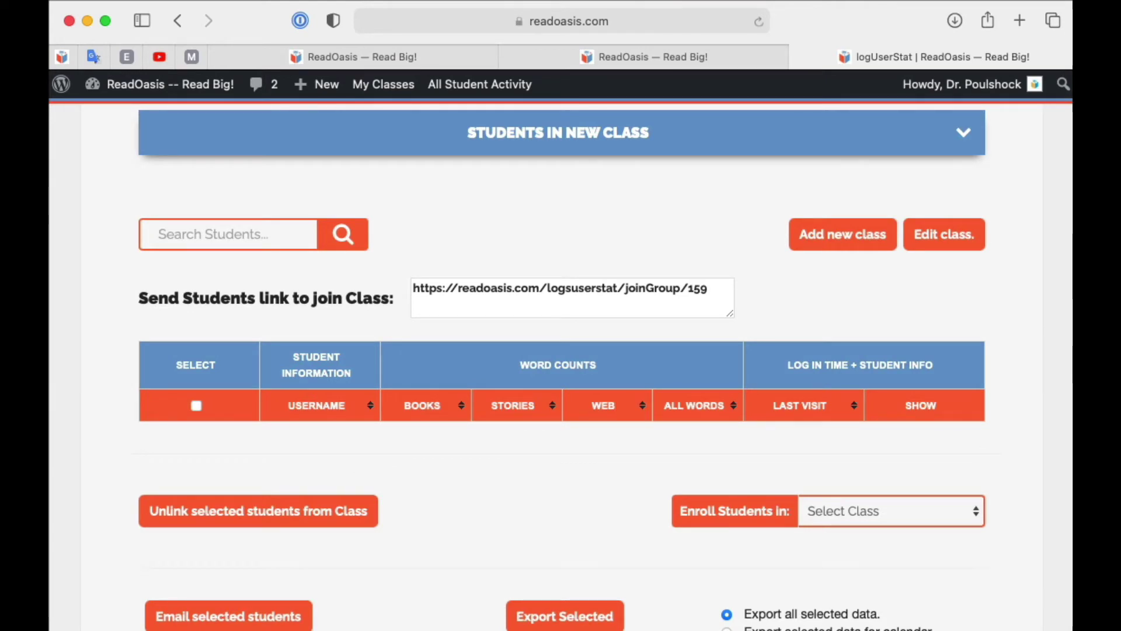
click(437, 289)
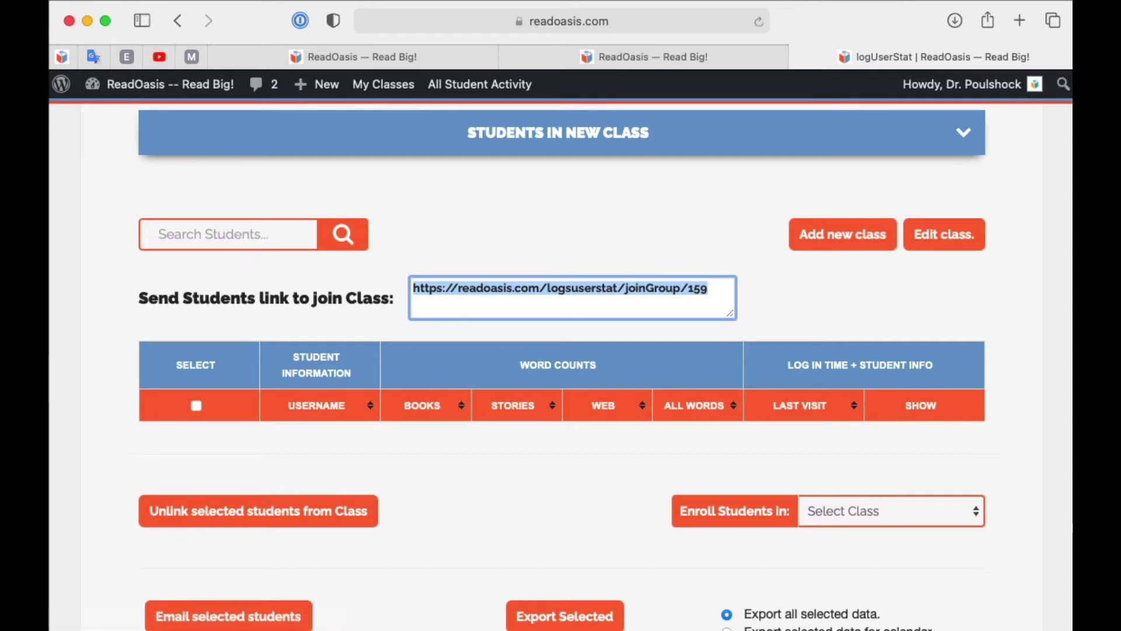
click(478, 134)
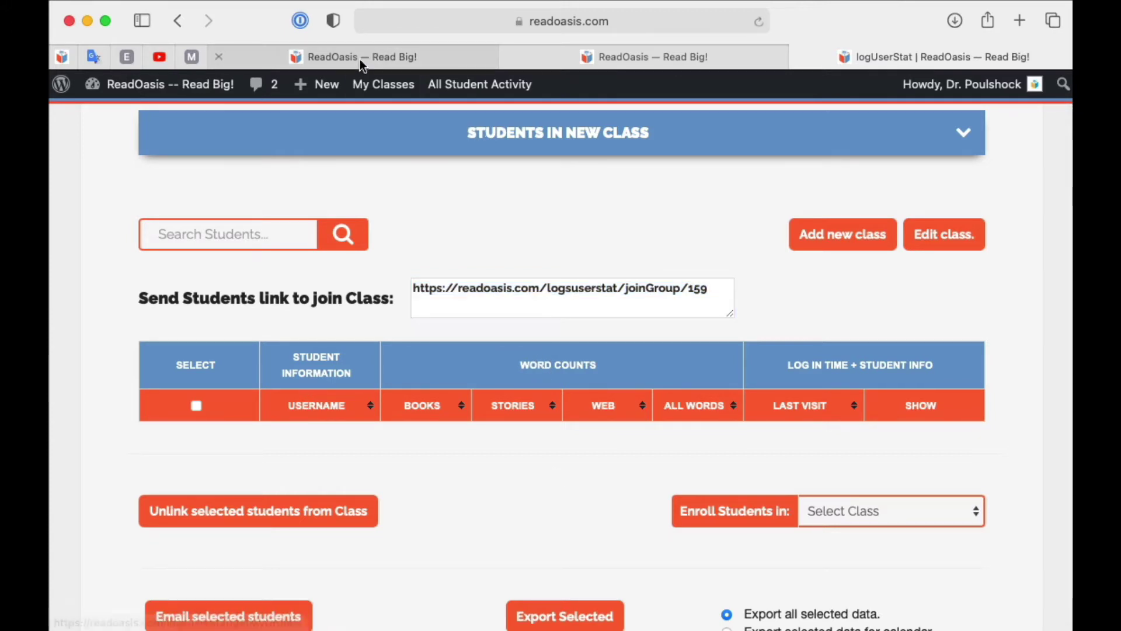
Return to the My Classes list and open the student table of Sample Class.
click(370, 83)
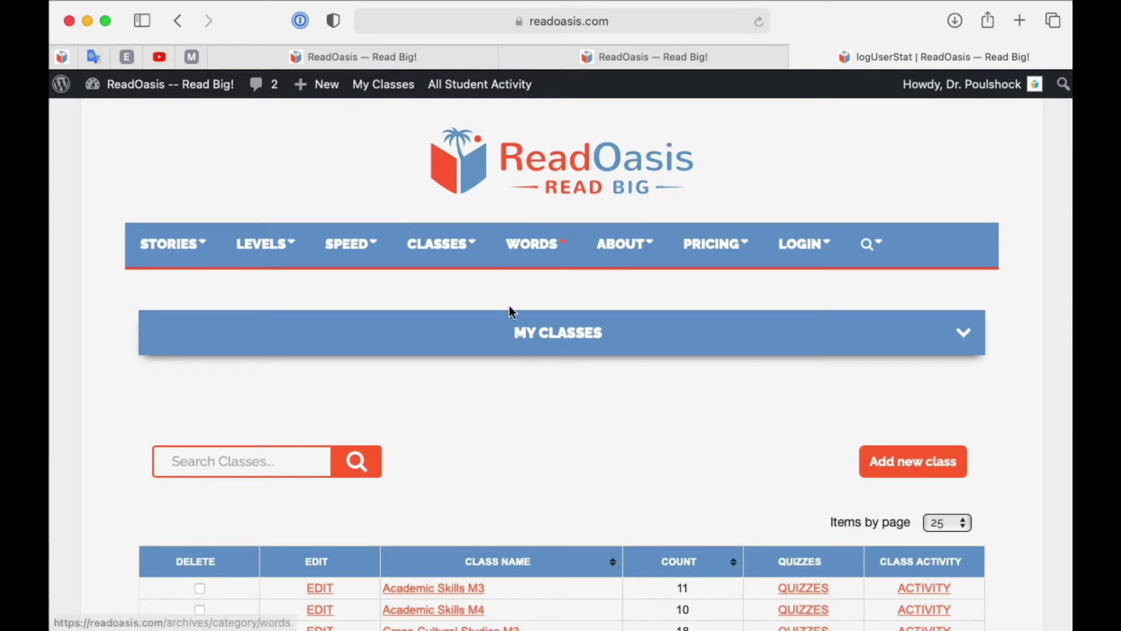
scroll(509, 310, down, 3)
scroll(509, 306, down, 3)
click(409, 507)
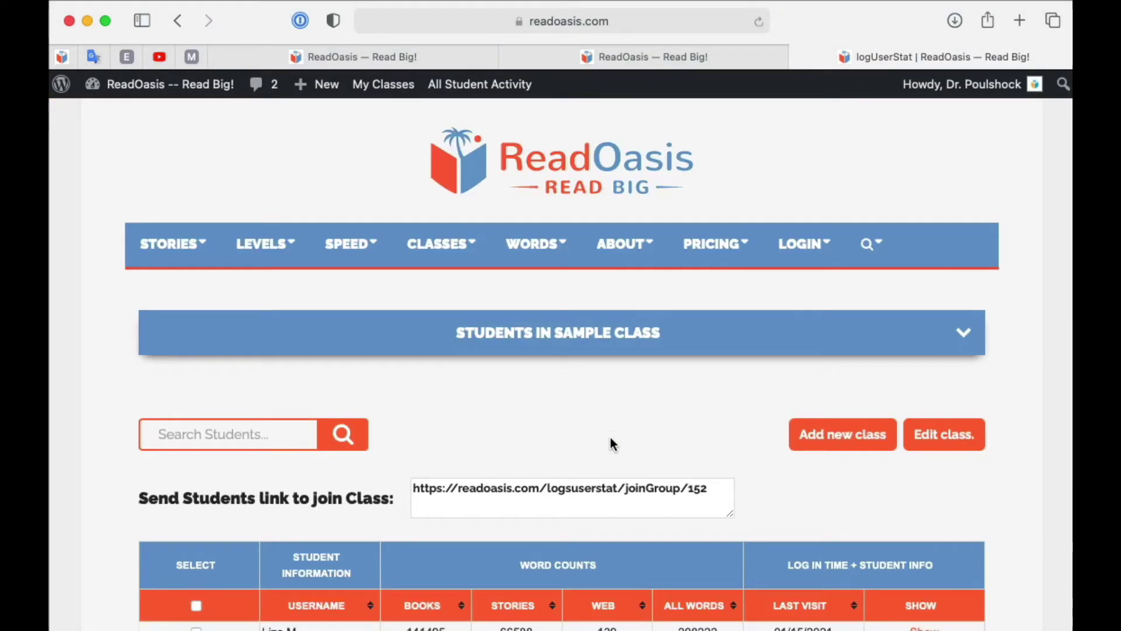
scroll(611, 444, down, 2)
scroll(610, 439, down, 1)
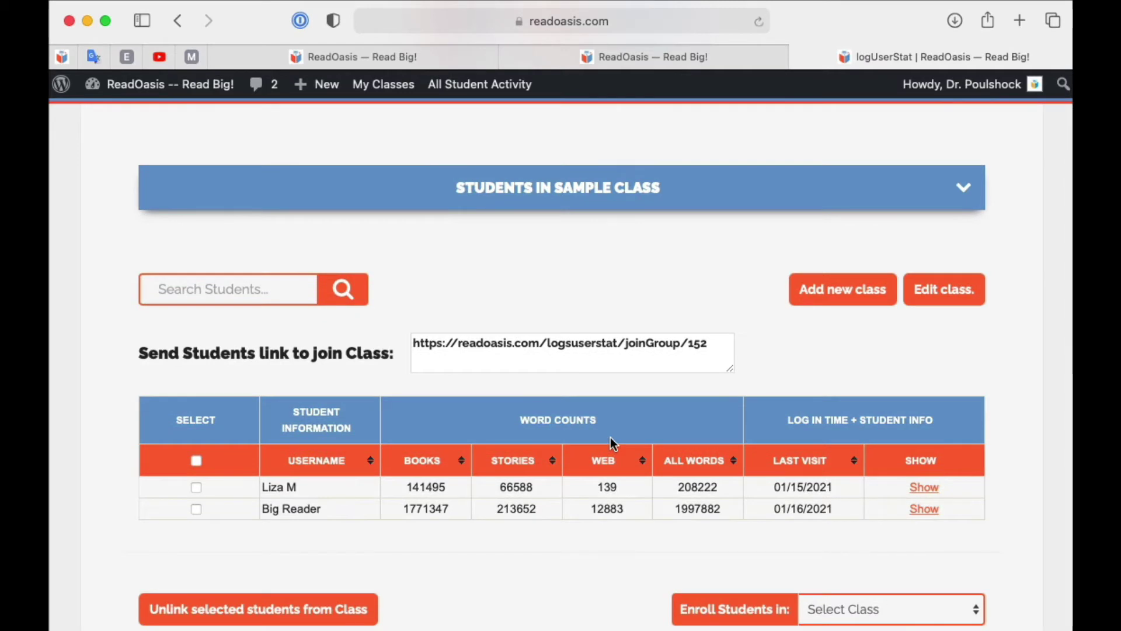
scroll(611, 444, down, 1)
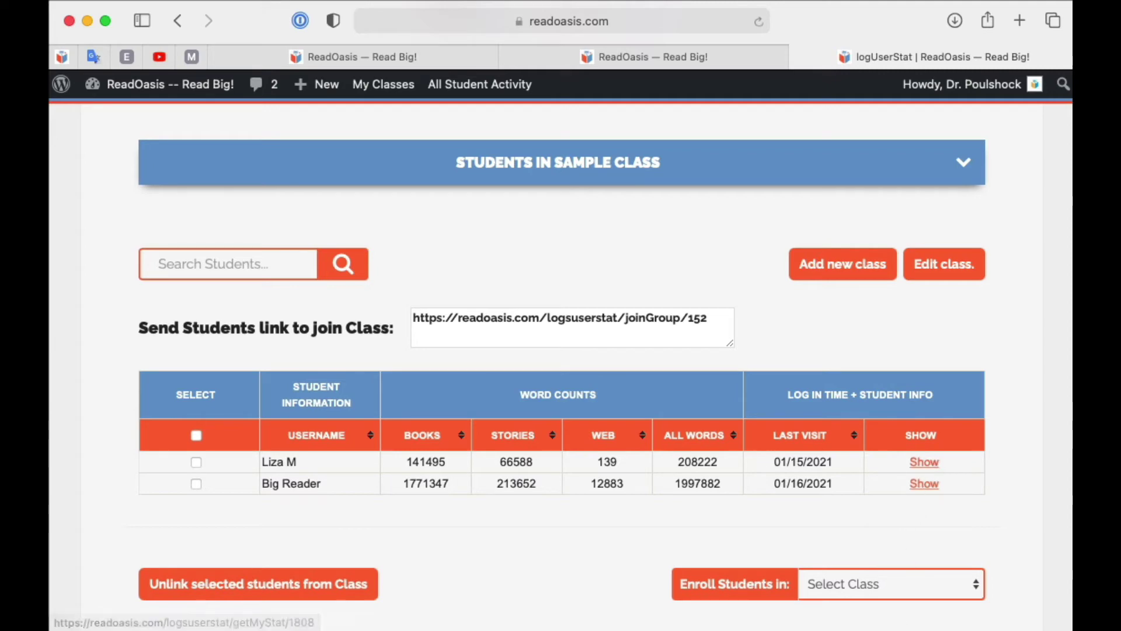
View the second student's reading information and word count charts, and return to the Sample Class page.
click(924, 484)
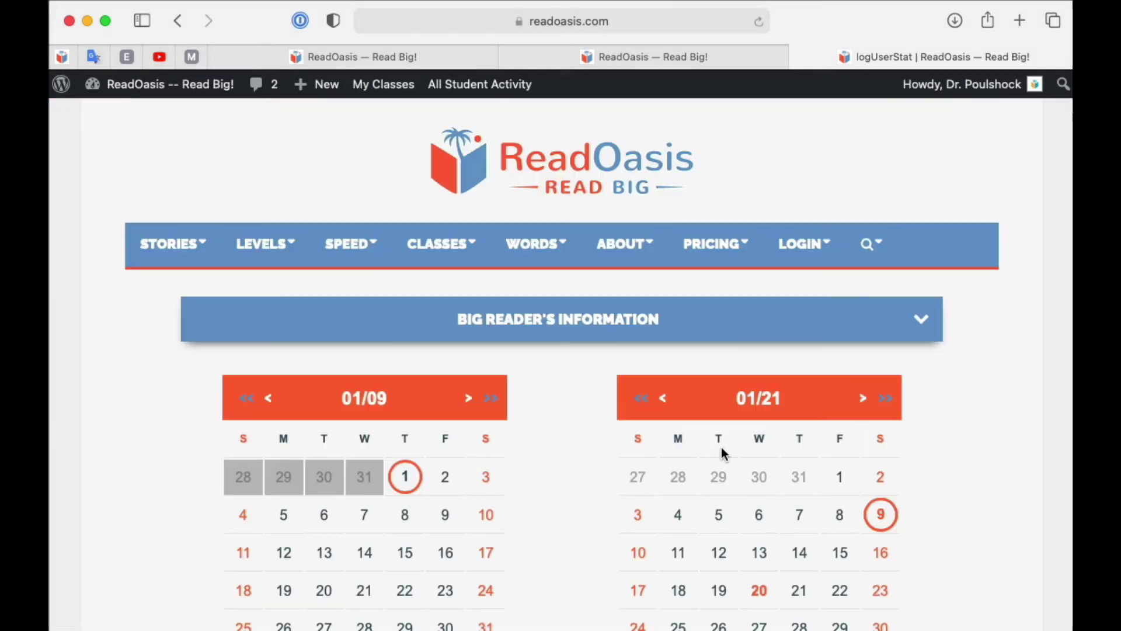
scroll(722, 449, down, 10)
scroll(722, 454, down, 15)
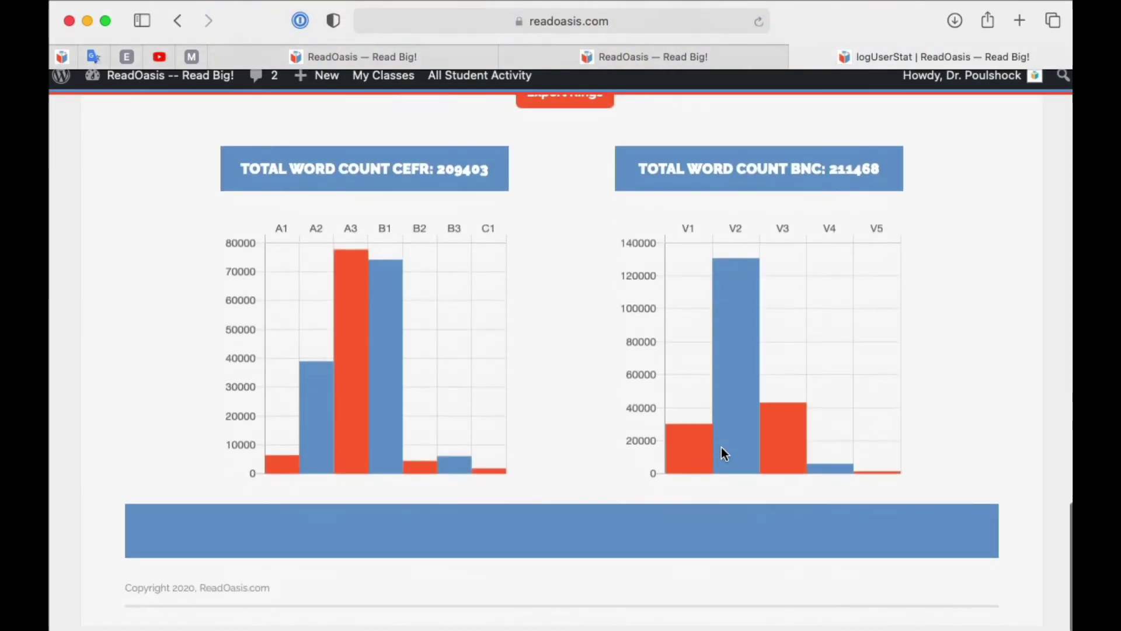
scroll(722, 453, up, 20)
click(179, 22)
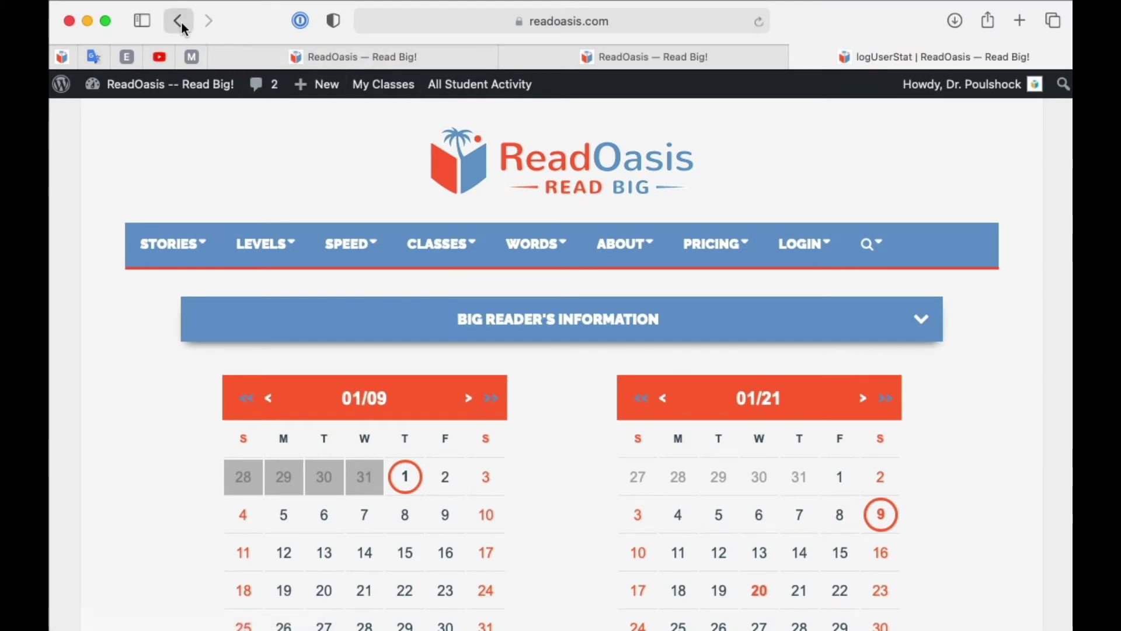
Select all students in Sample Class and choose to export selected data for a calendar period.
scroll(717, 456, down, 1)
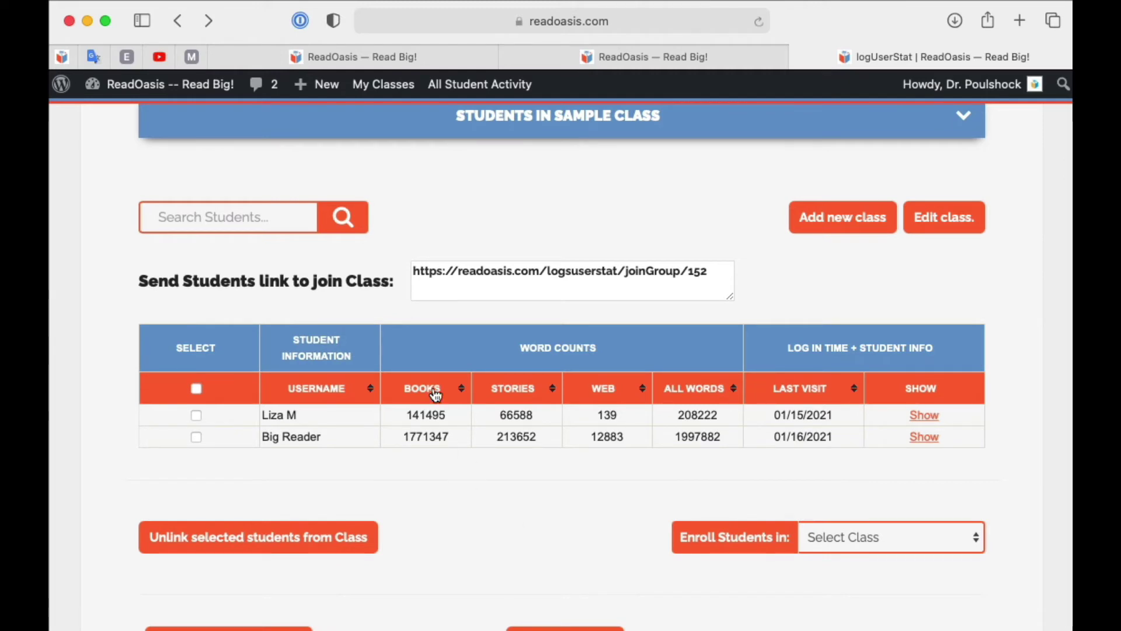
click(196, 388)
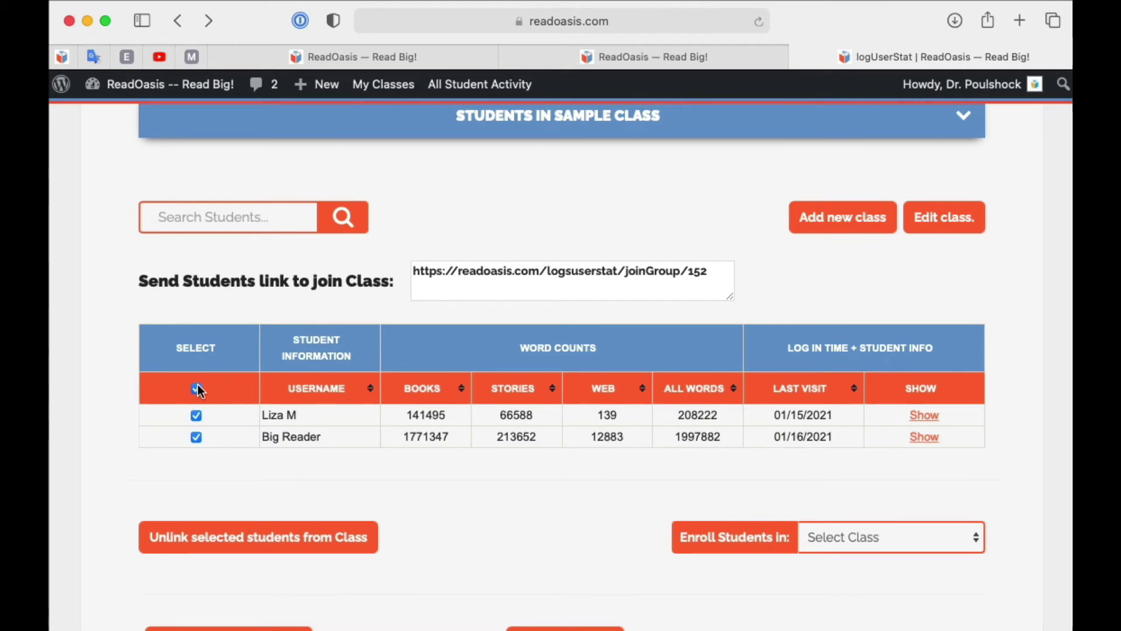
scroll(760, 519, down, 5)
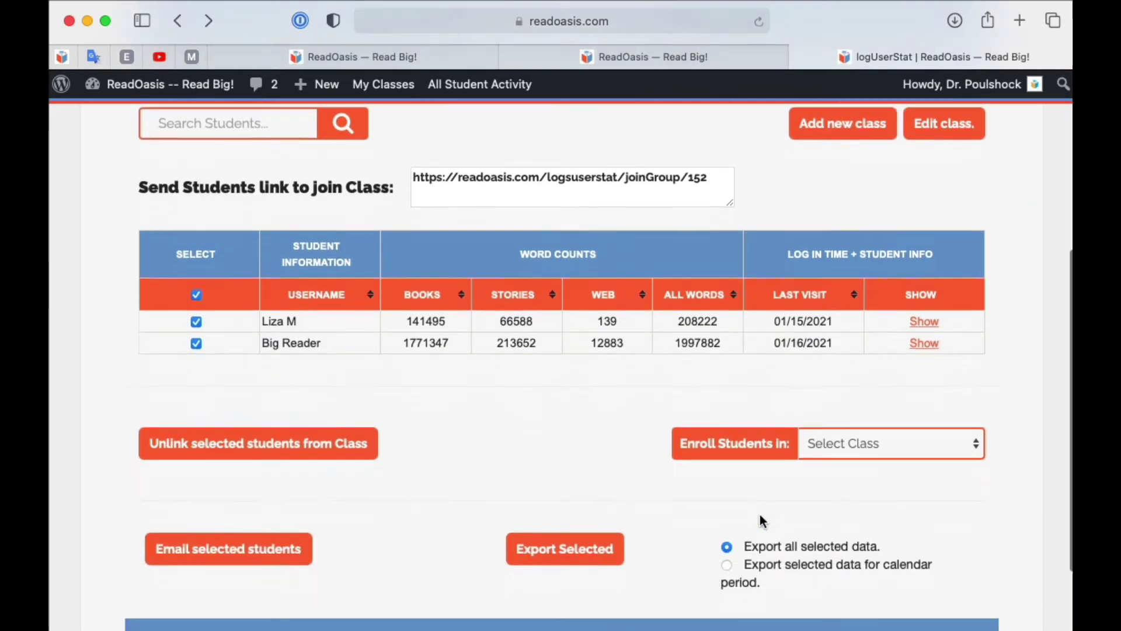
click(726, 512)
scroll(728, 526, down, 5)
scroll(729, 540, down, 1)
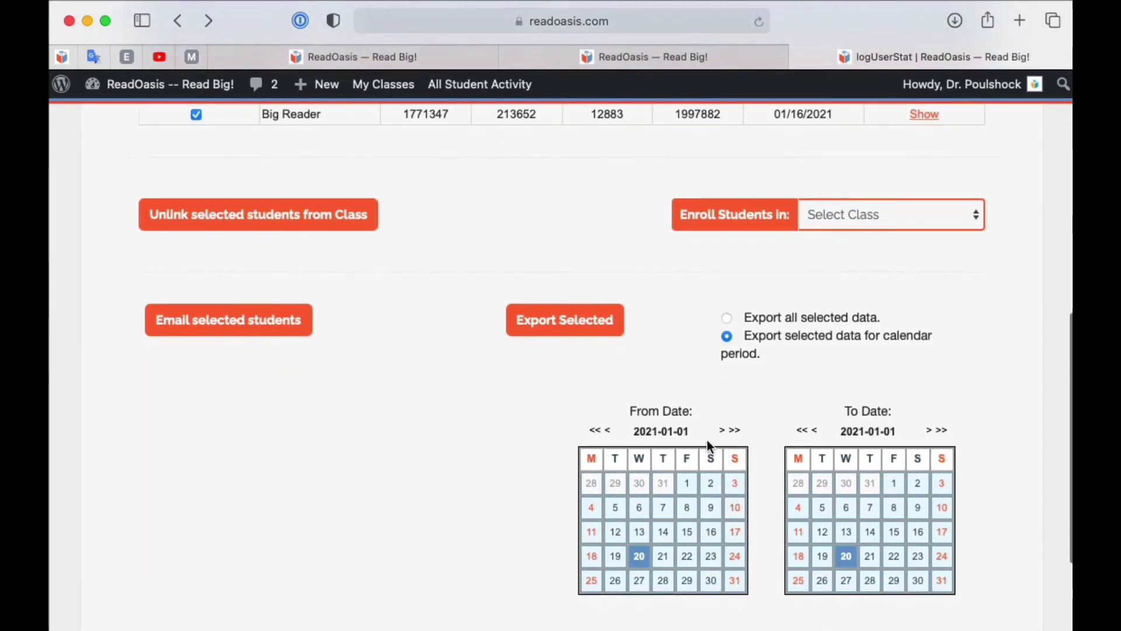
Set the export period from September 21, 2020 to January 16, 2021 and export the selected students' data.
click(611, 431)
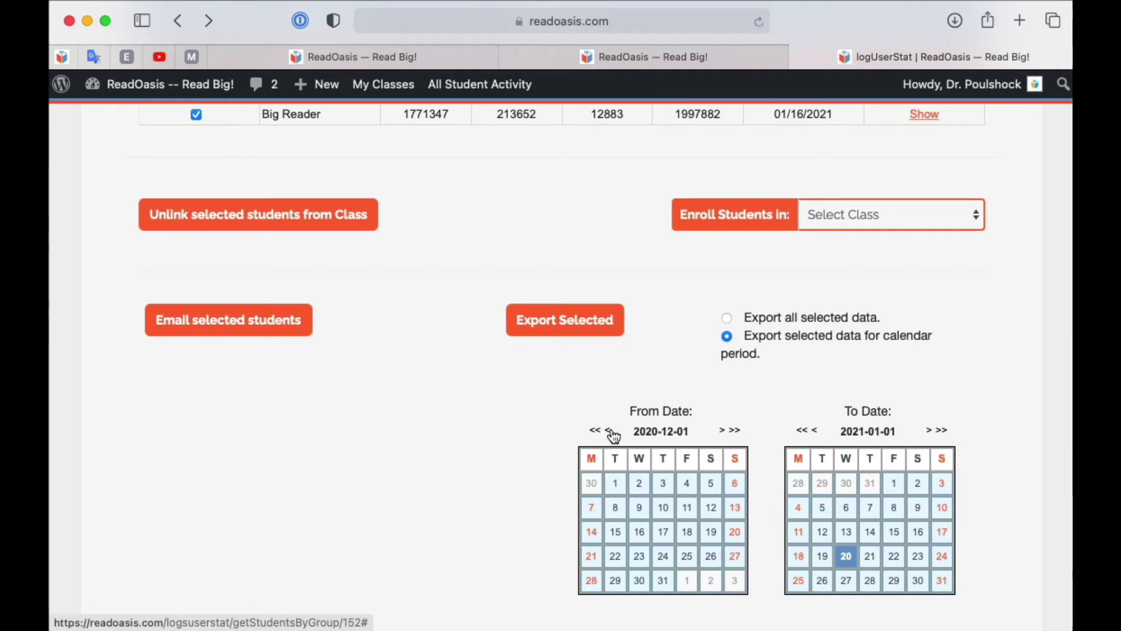
click(610, 431)
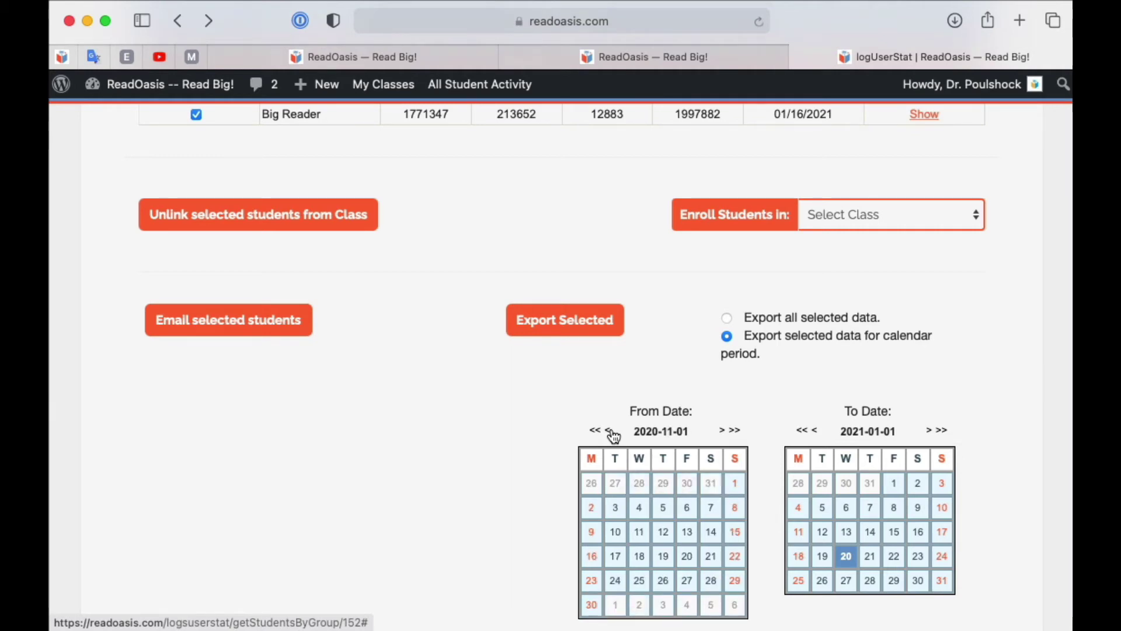
click(611, 431)
click(611, 432)
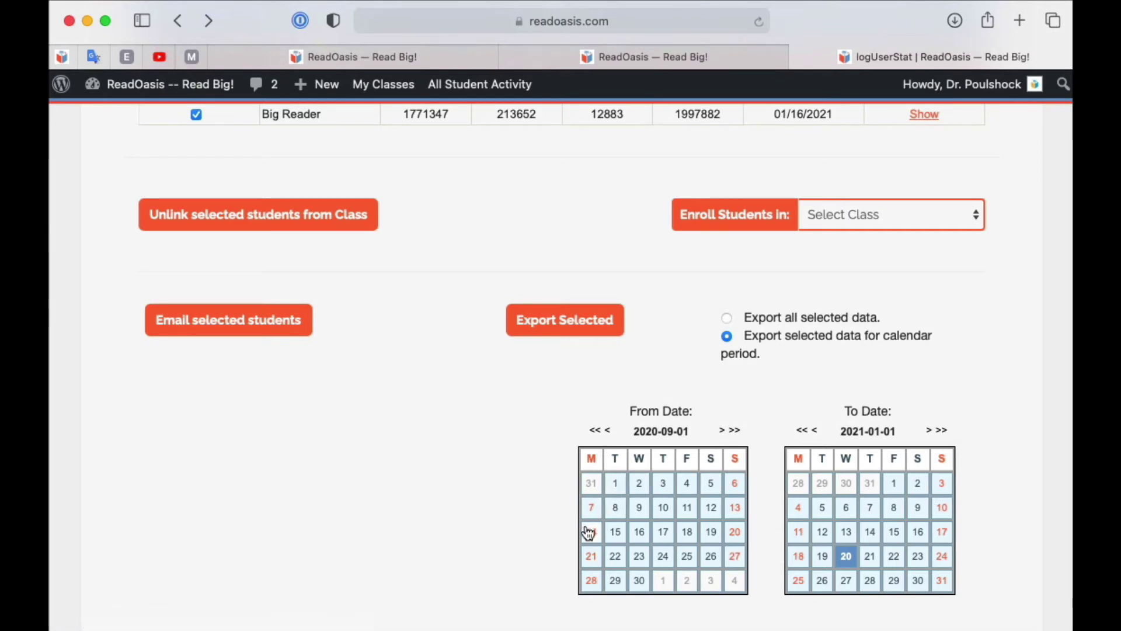
click(592, 556)
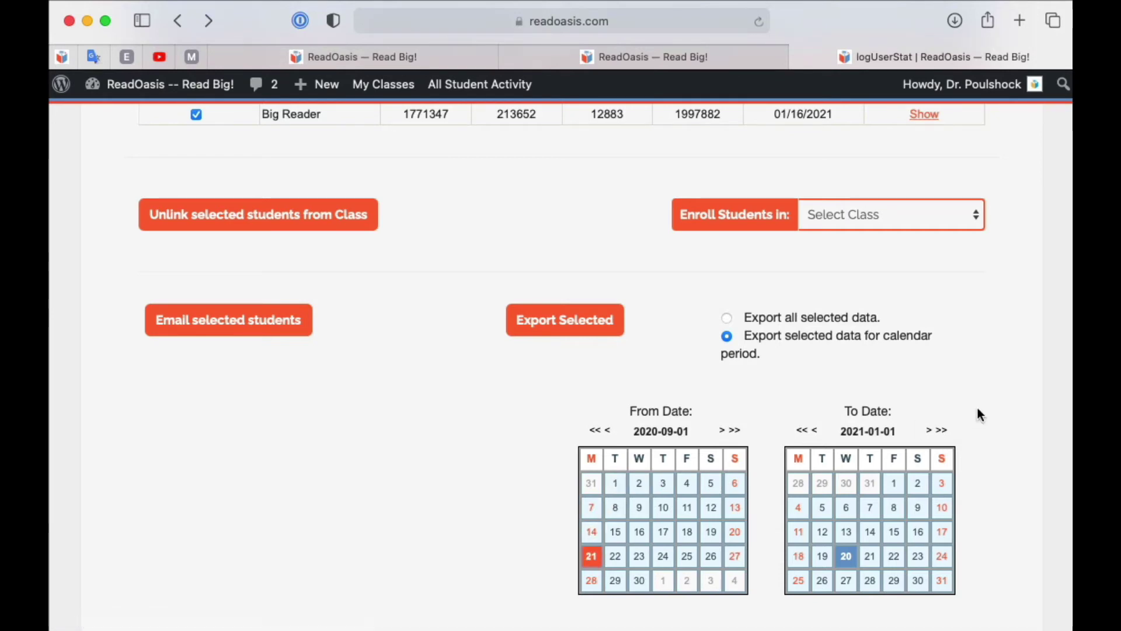
click(922, 532)
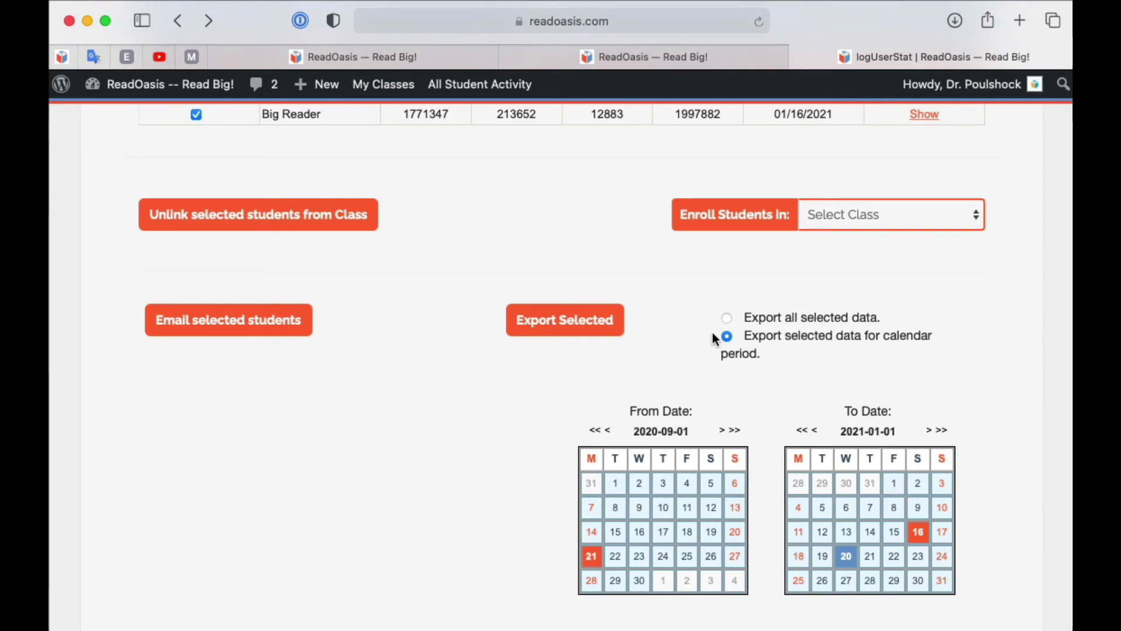
scroll(715, 336, down, 5)
click(566, 171)
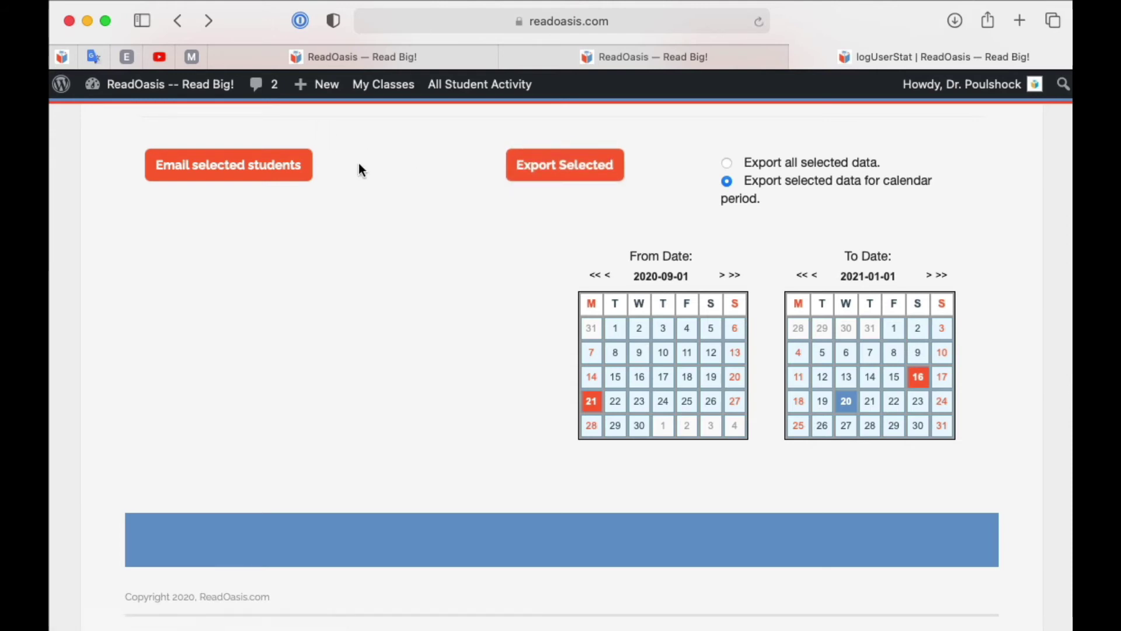
Go back to the My Classes list and open the student quizzes page for Sample Class.
click(383, 84)
click(375, 84)
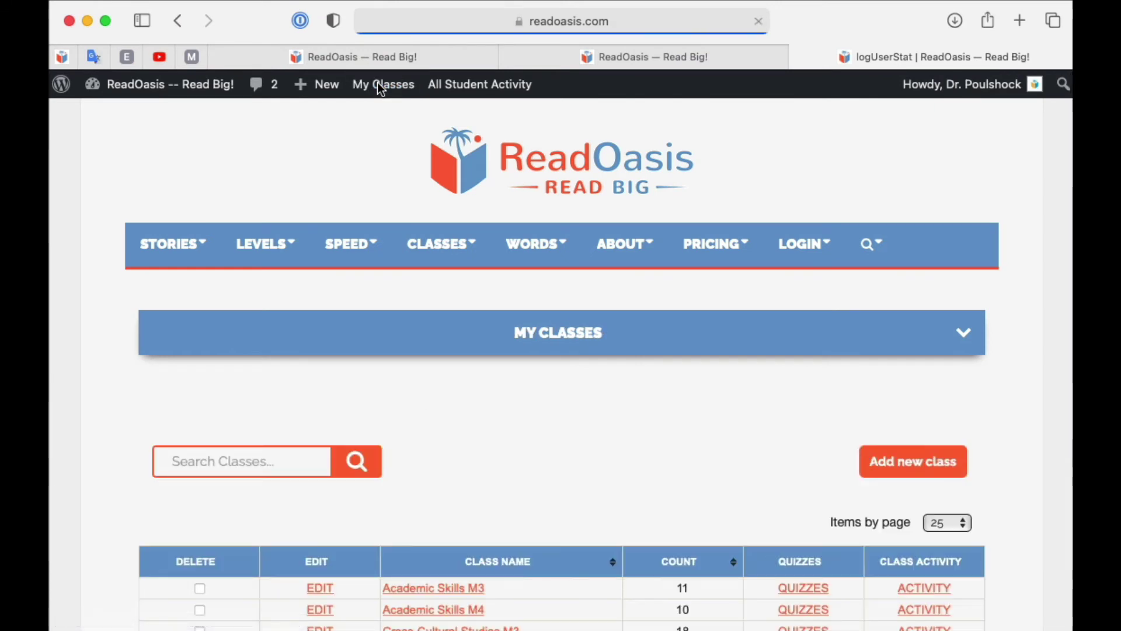
mouse_move(488, 252)
scroll(487, 253, down, 8)
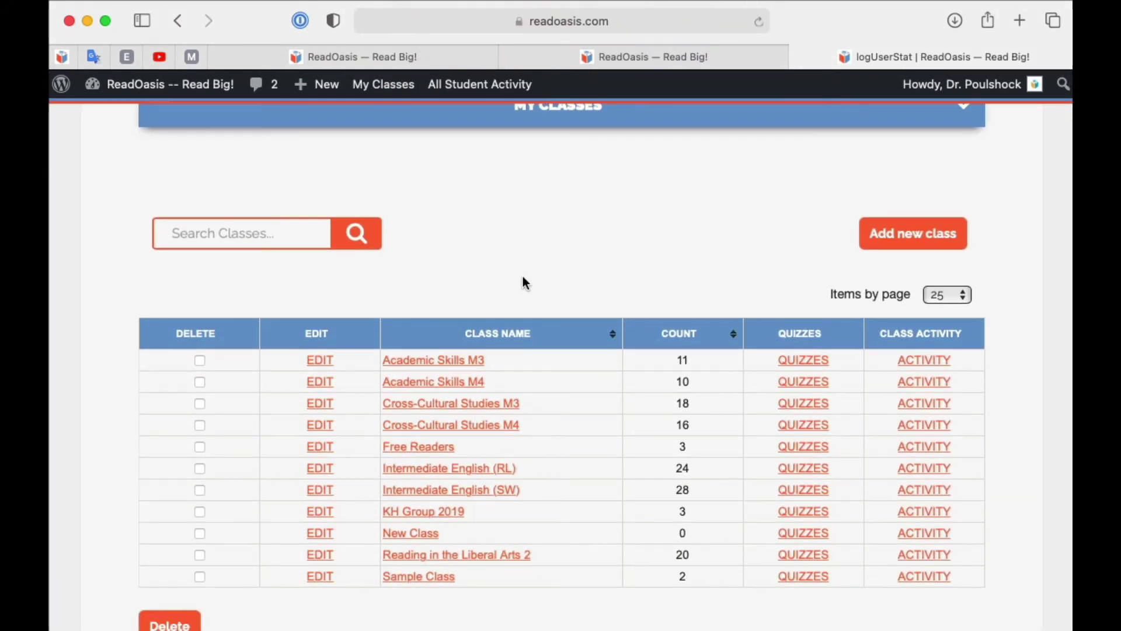
click(809, 578)
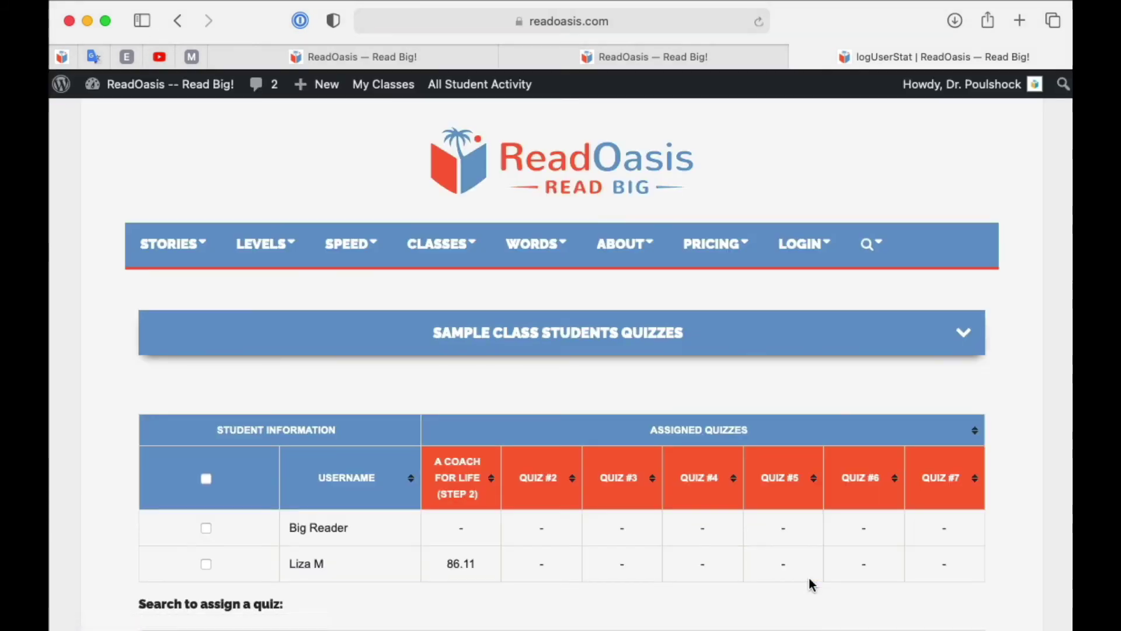
Add the Experience Flow (Step 2) quiz to Sample Class's quiz selection, assign it, and check the assigned quizzes table.
scroll(700, 500, down, 3)
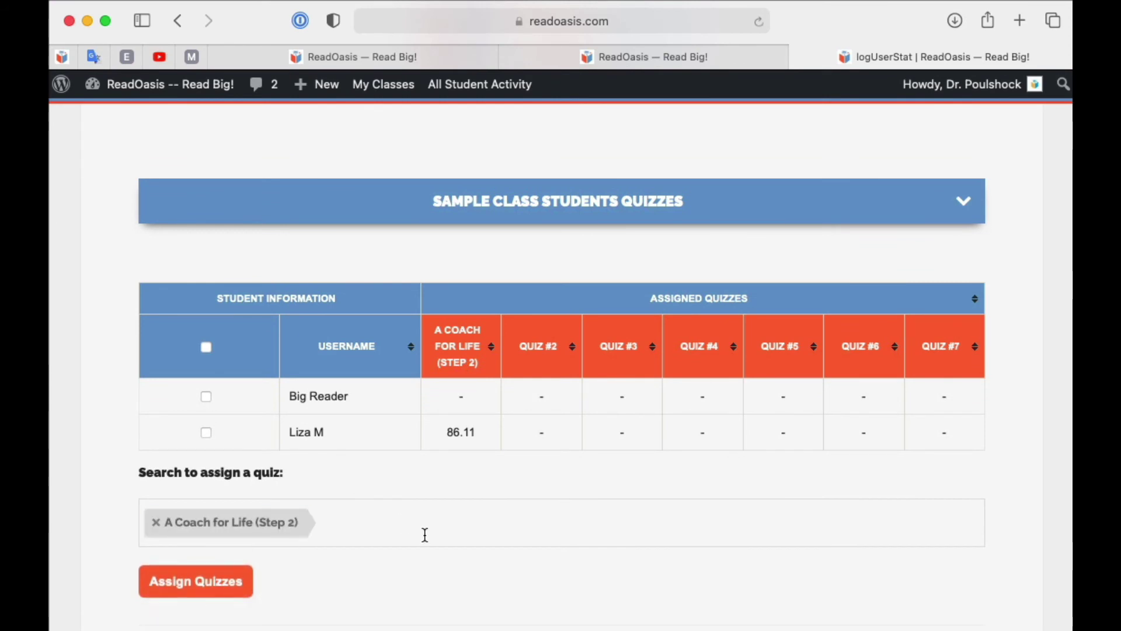
scroll(429, 526, down, 3)
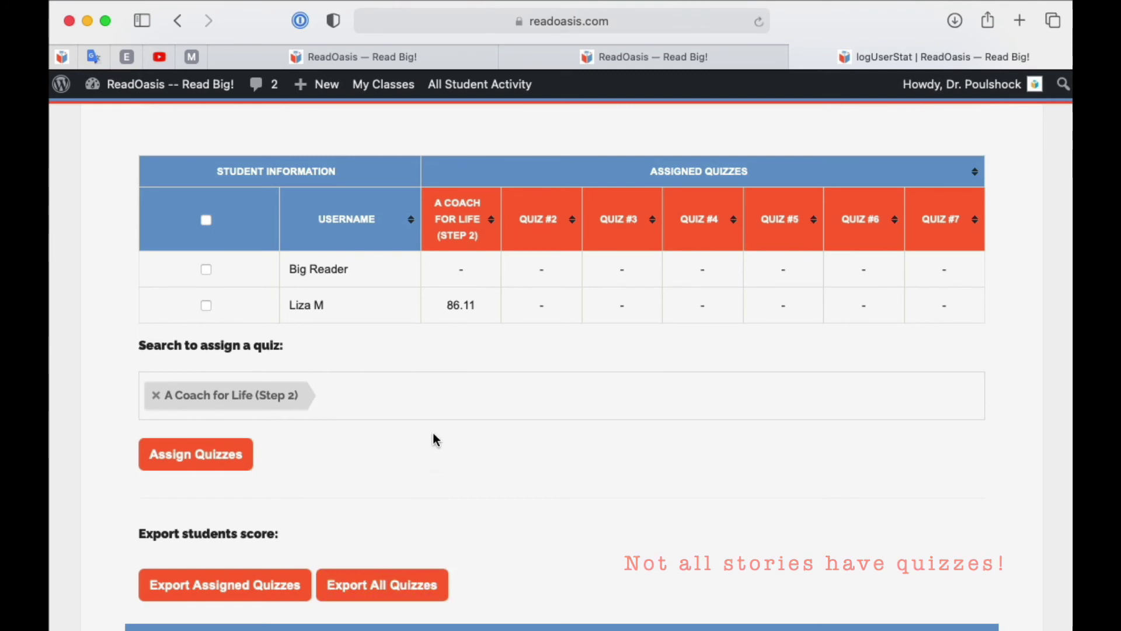
click(398, 401)
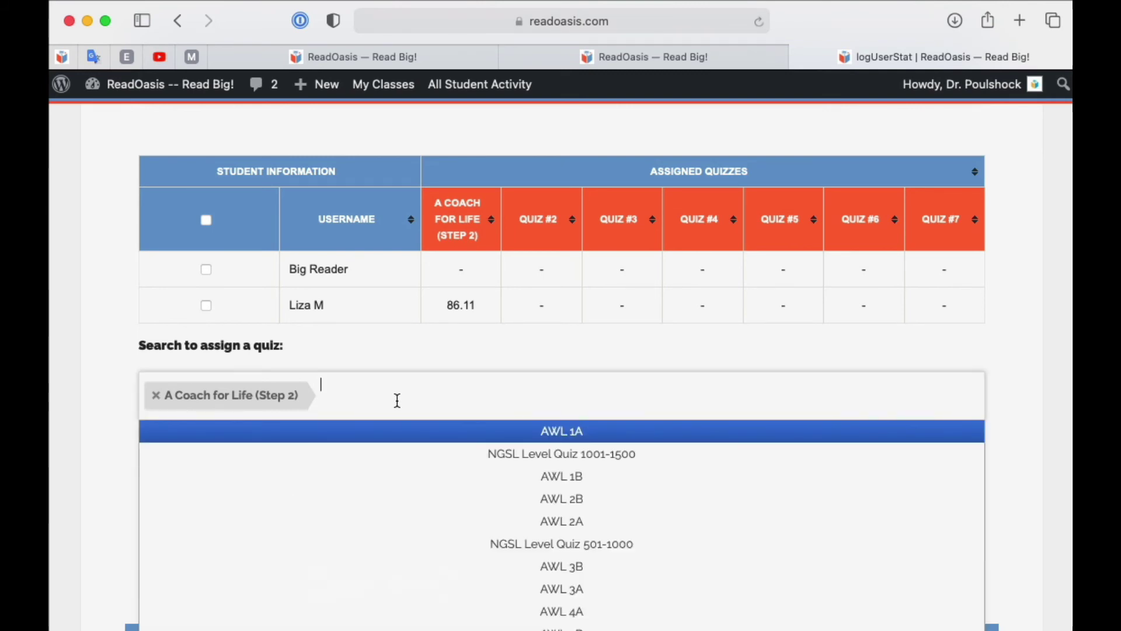
text(Exper)
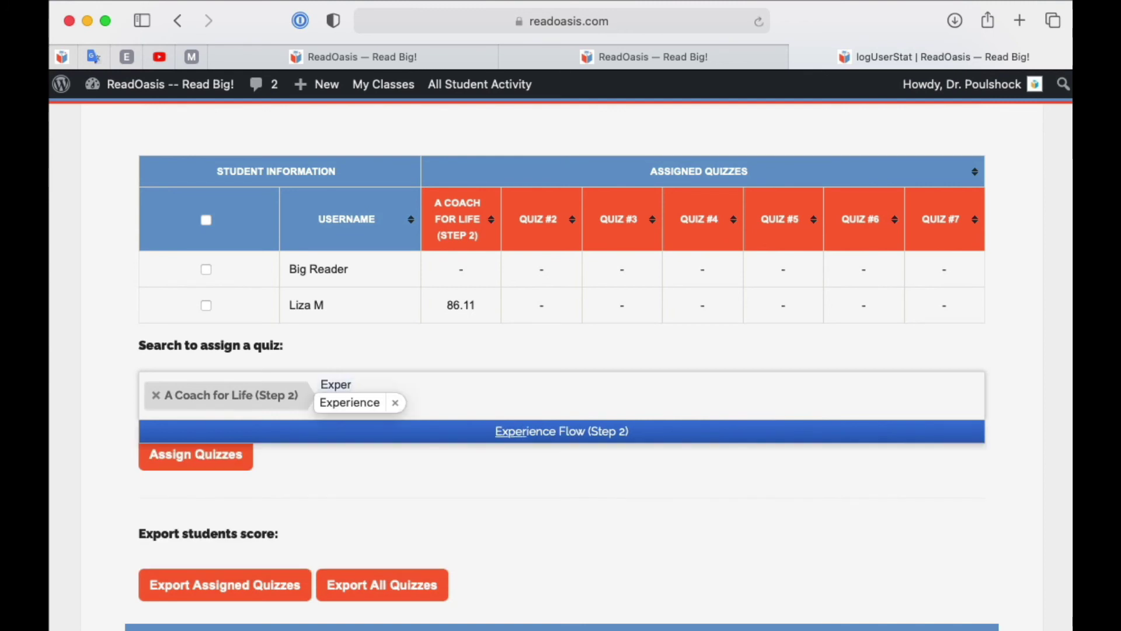
key(Return)
click(217, 461)
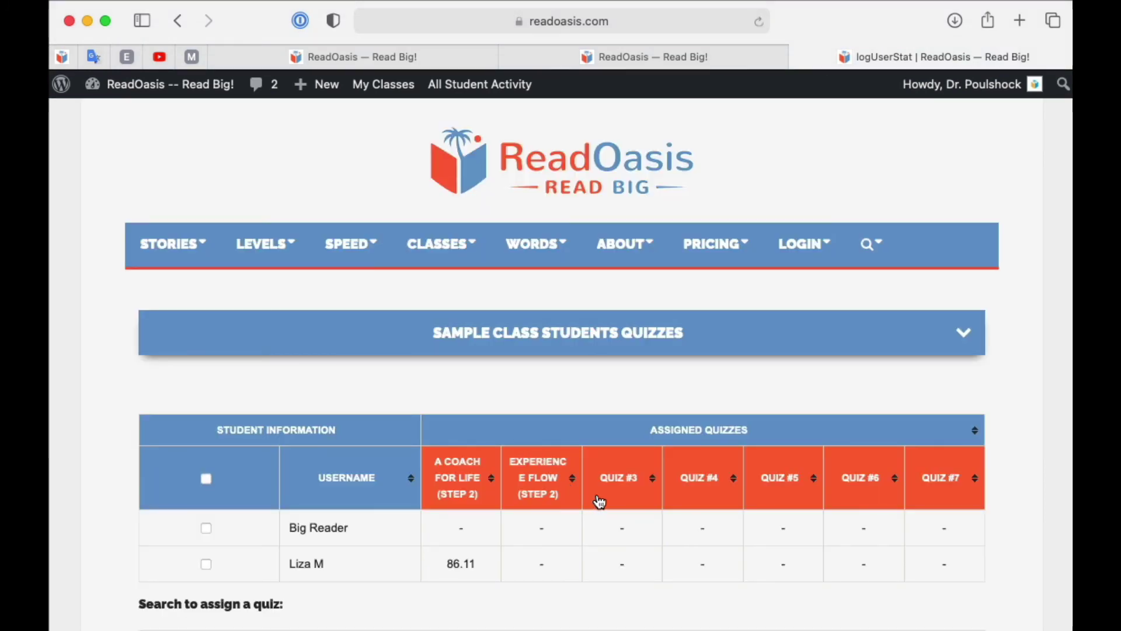
scroll(600, 502, down, 3)
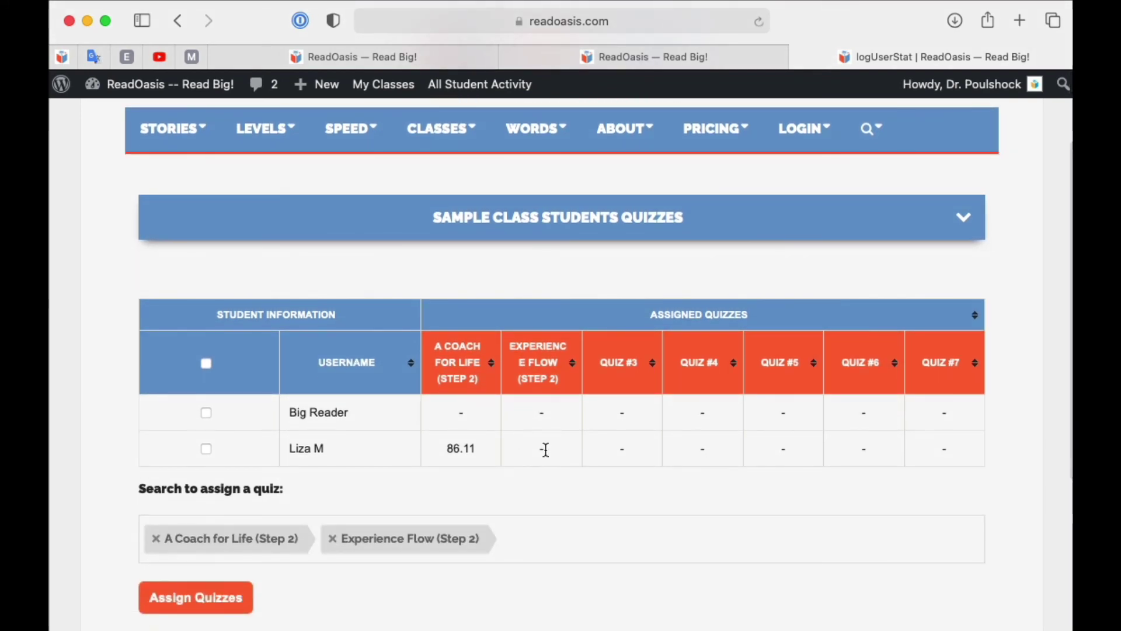
Return to the My Classes page and bring up the list of classes.
click(392, 88)
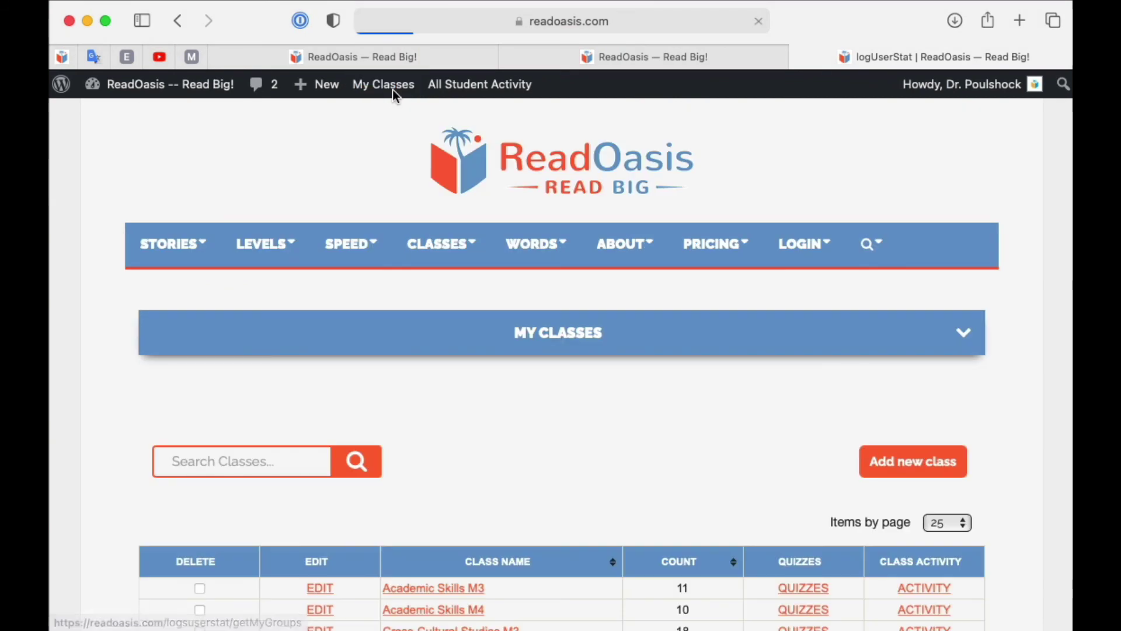
scroll(587, 379, down, 4)
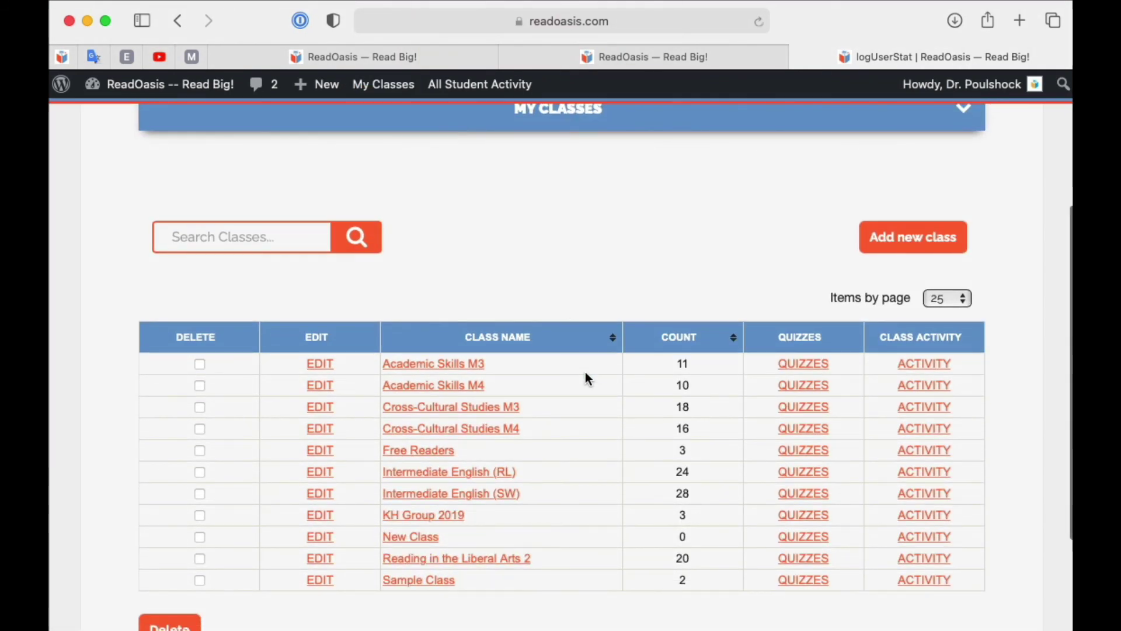